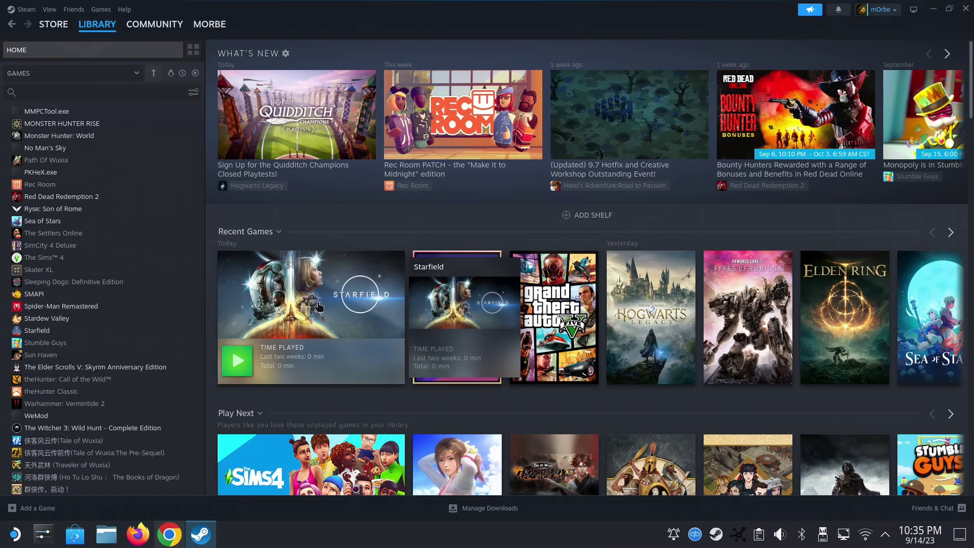
Open Starfield from Recent Games in the library and launch it with Play
left_click(361, 315)
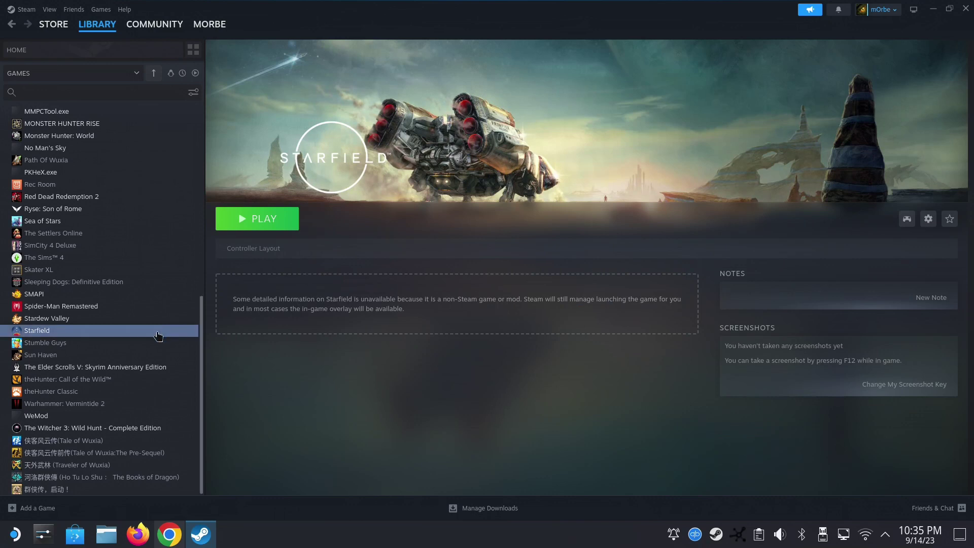
left_click(269, 228)
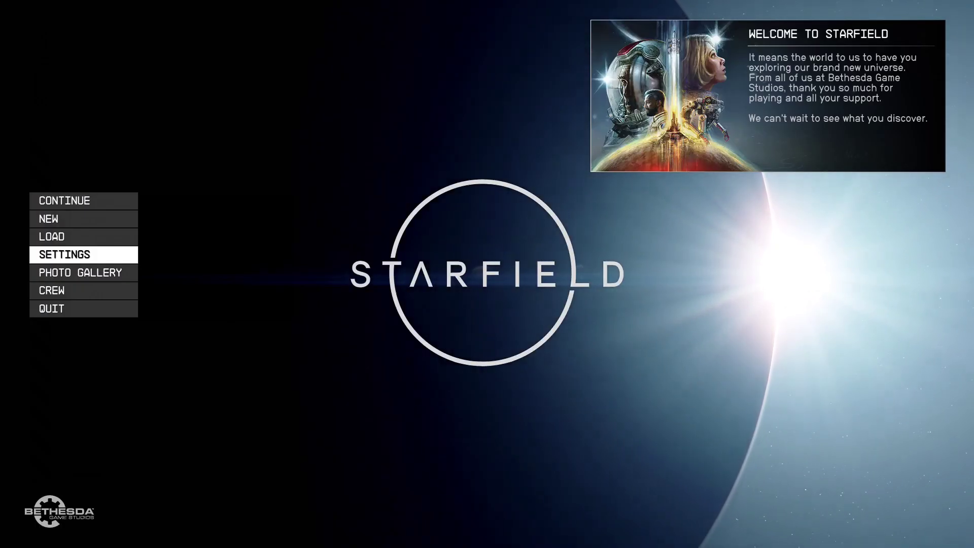
Select QUIT in Starfield's main menu and confirm Quit to Desktop with E
key("Down")
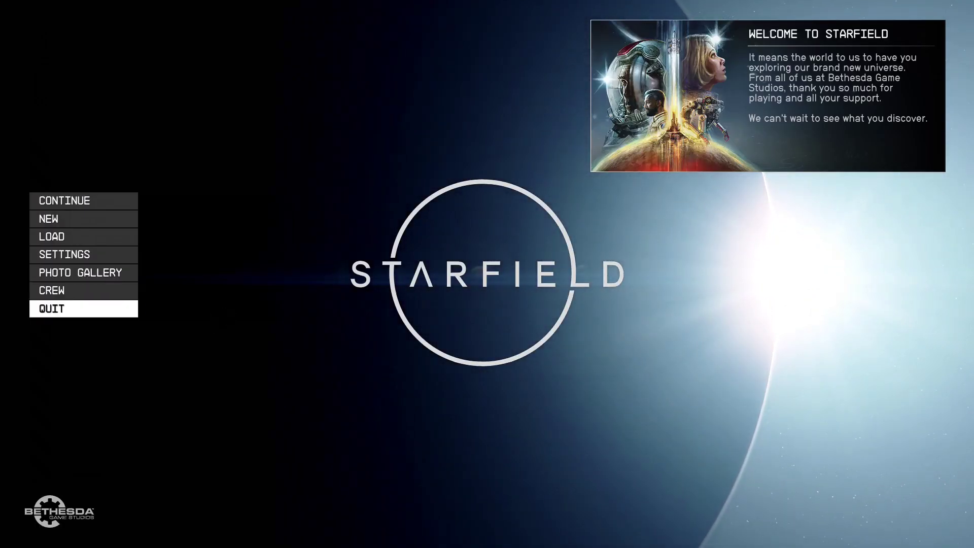
key("e")
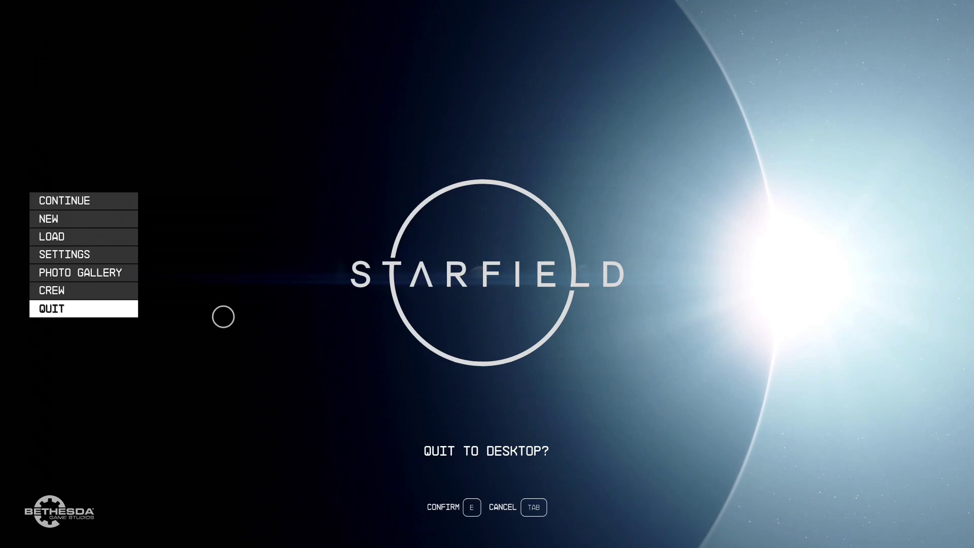
key("e")
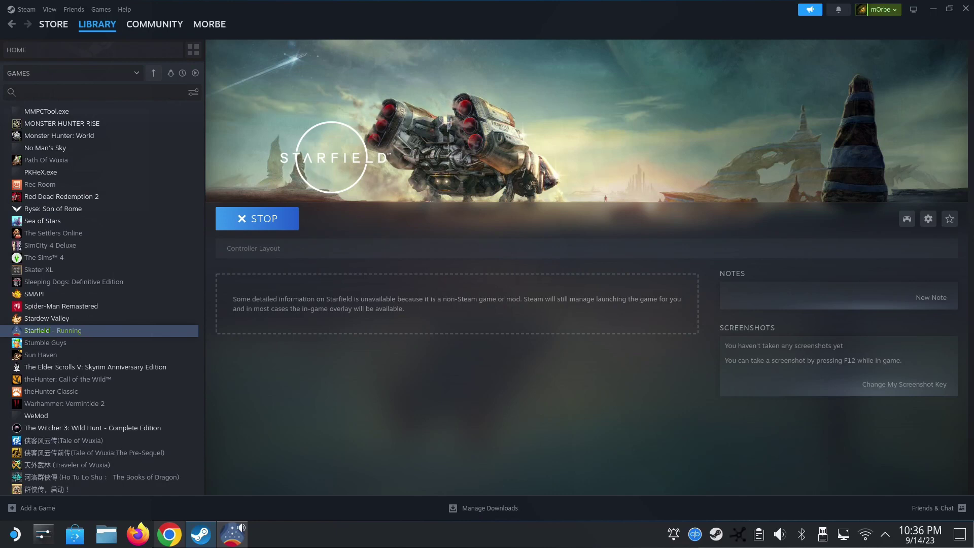
Terminate the not-responding Starfield window, then start Protontricks from the Application Launcher
key("alt+Tab")
key("alt+Tab")
key("alt+Tab")
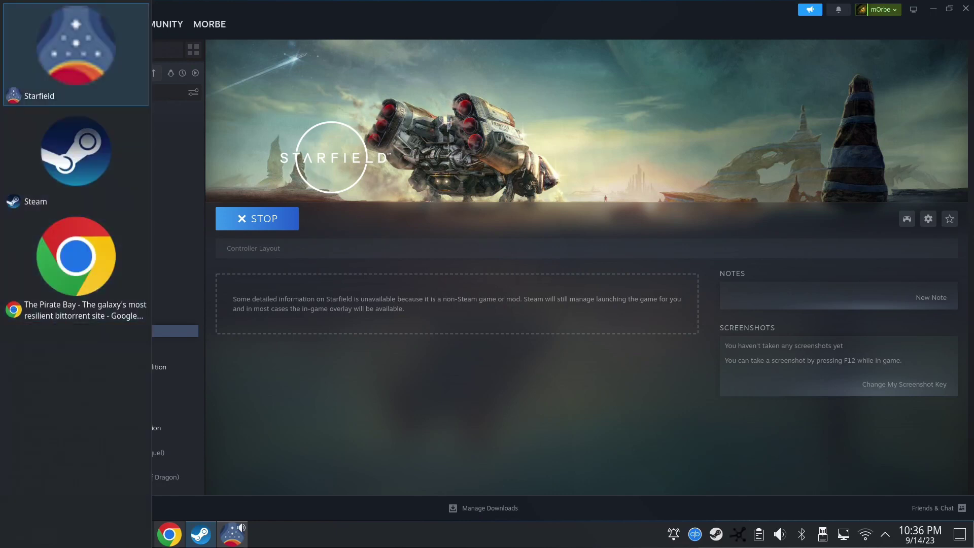
key("alt+Tab")
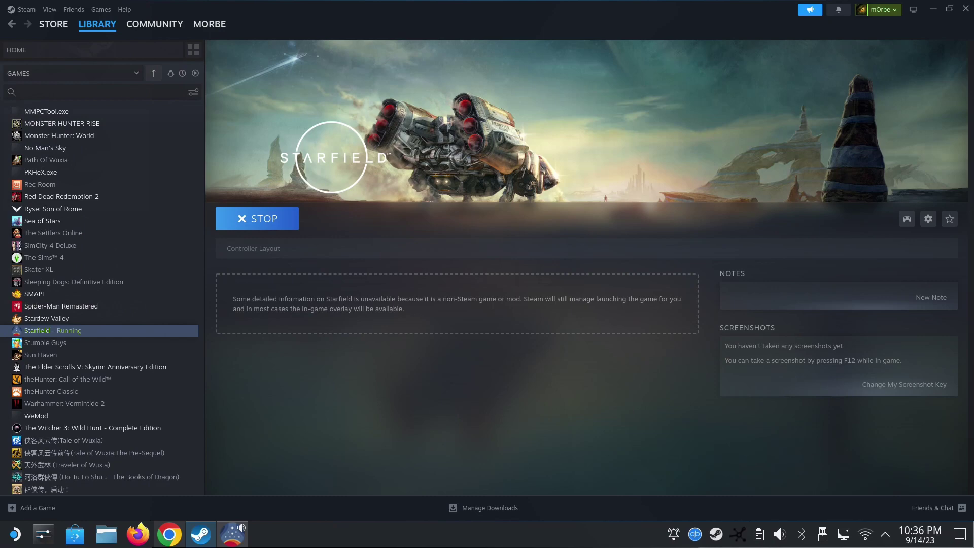
key("alt+Tab")
key("alt+Tab")
key("alt+Tab")
key("alt+Tab")
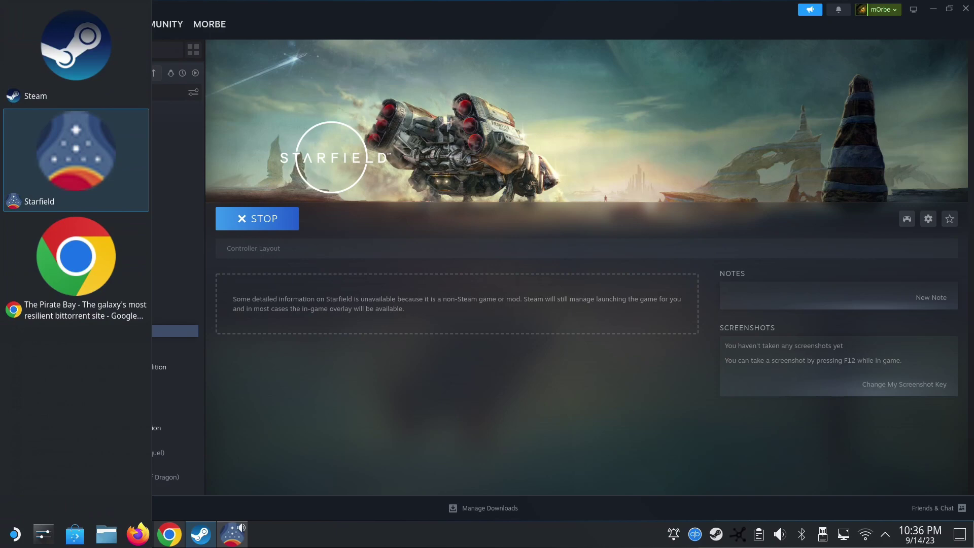
key("alt+Tab")
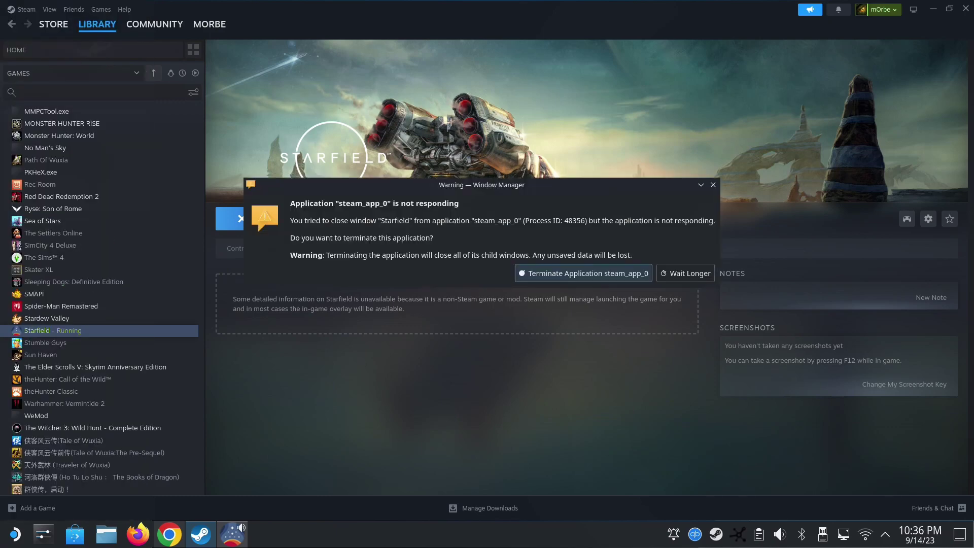
key("Return")
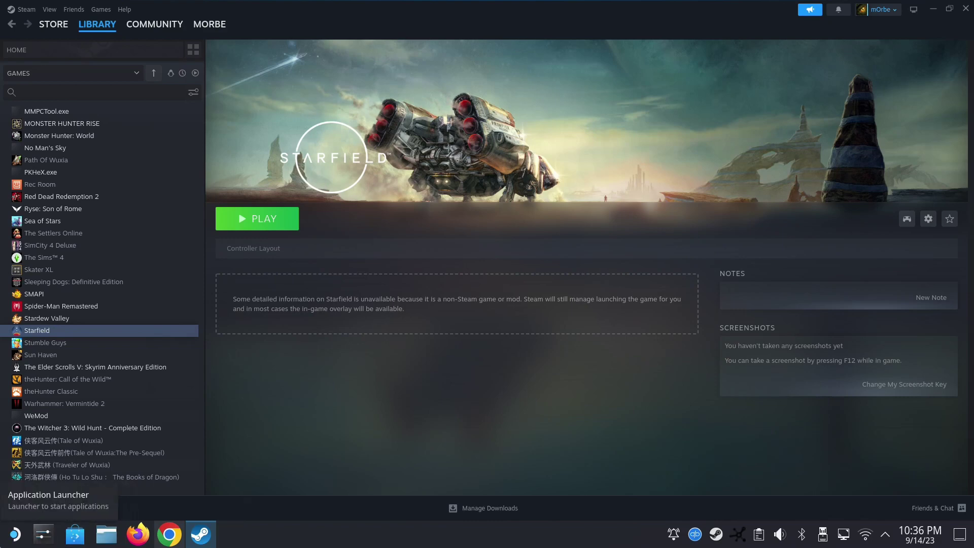
left_click(15, 534)
left_click(226, 264)
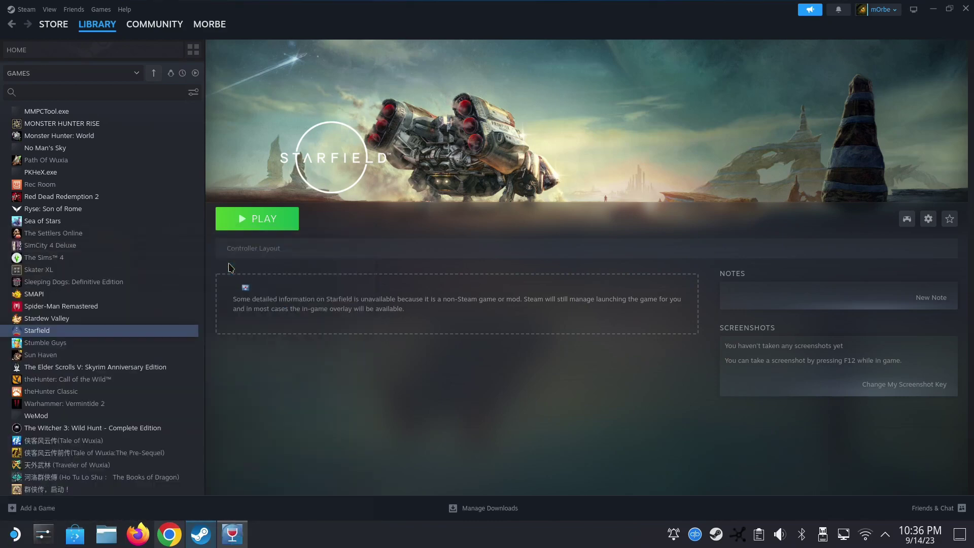
scroll(418, 276, "down", 2)
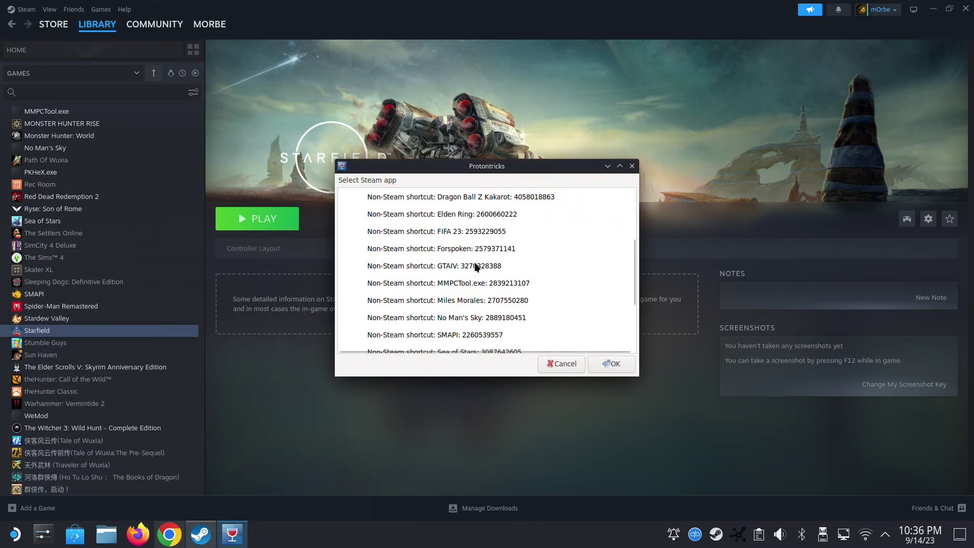
scroll(477, 265, "down", 1)
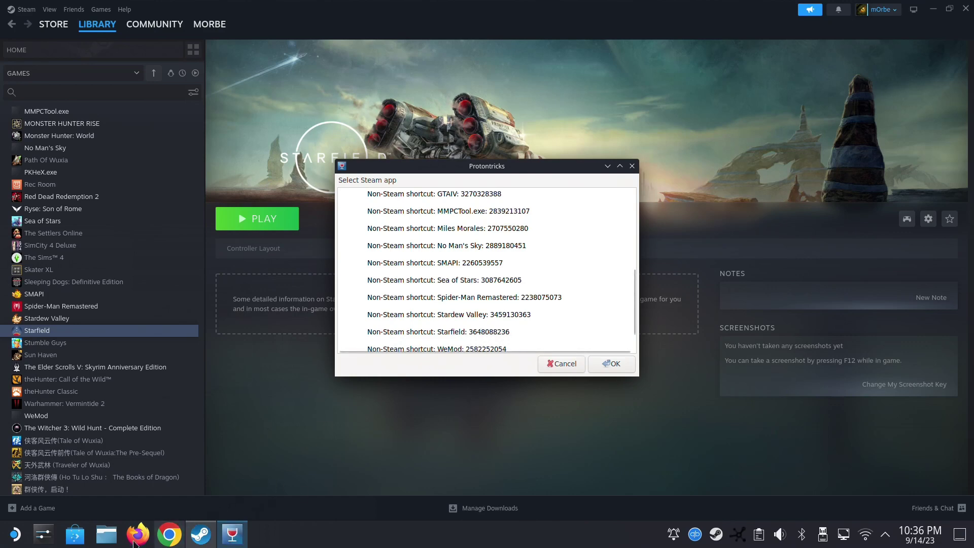
left_click(112, 542)
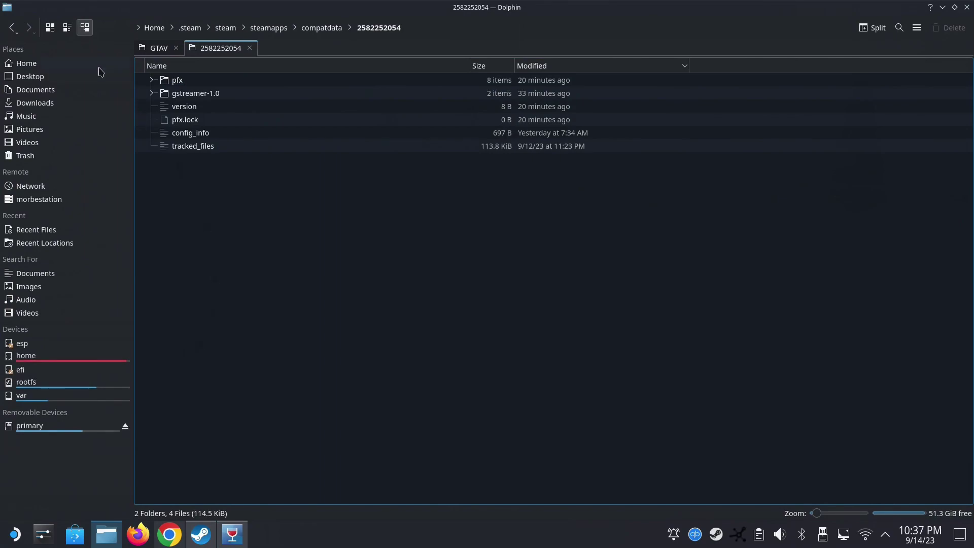
Browse from Home through .steam/steam/steamapps into the compatdata folder
left_click(250, 49)
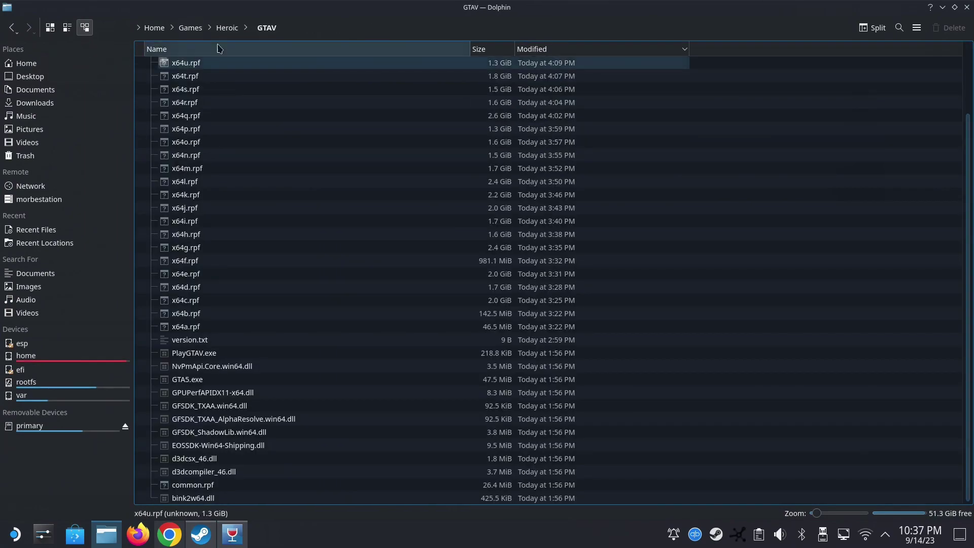
left_click(50, 67)
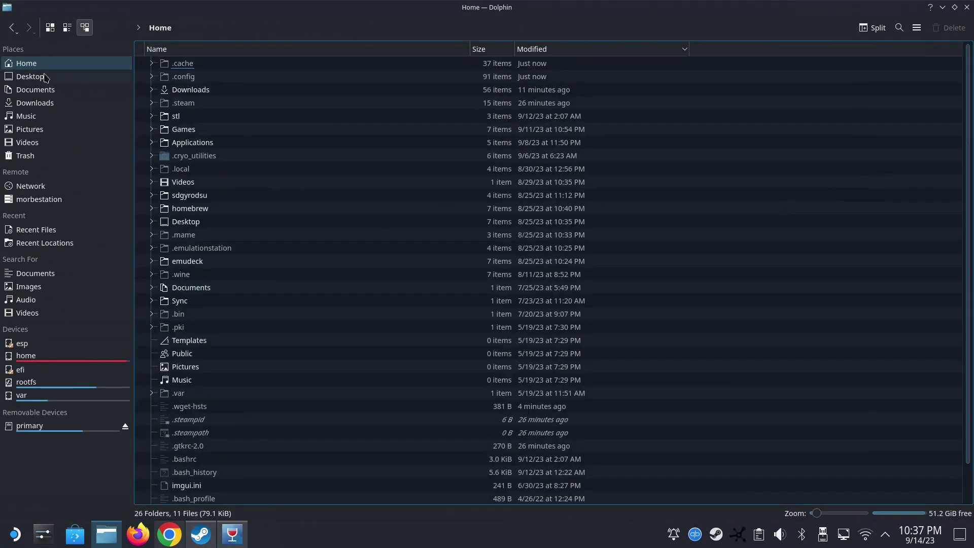
left_click(44, 76)
left_click(48, 65)
left_click(917, 29)
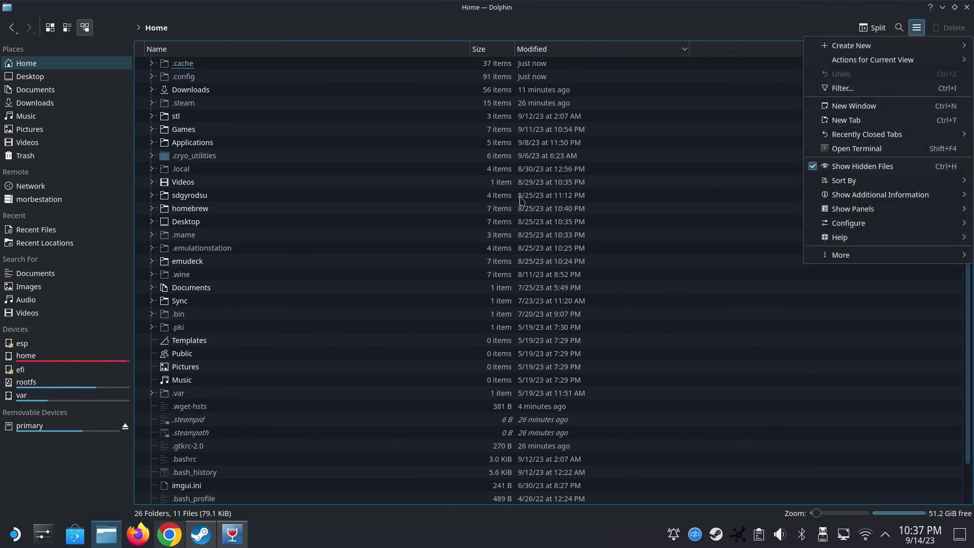
left_click(192, 104)
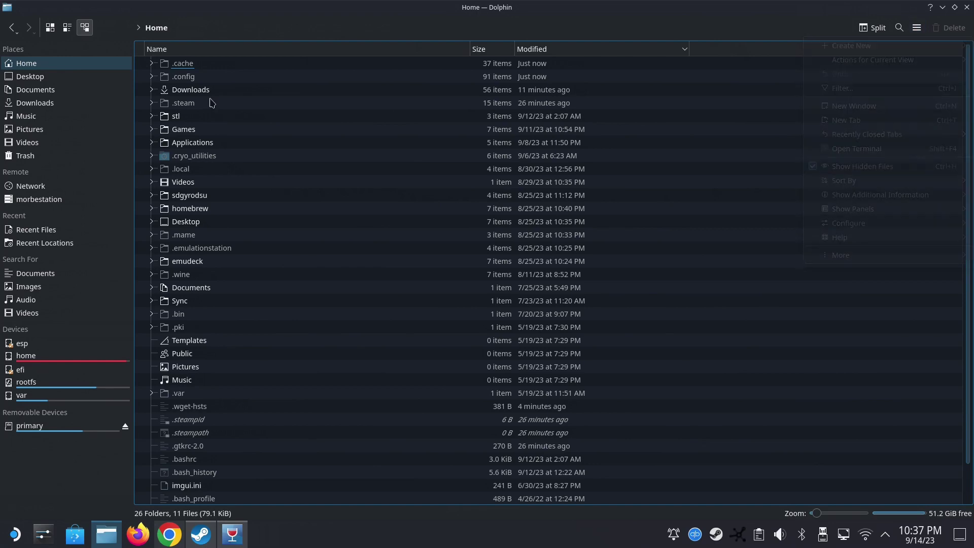
double_click(201, 105)
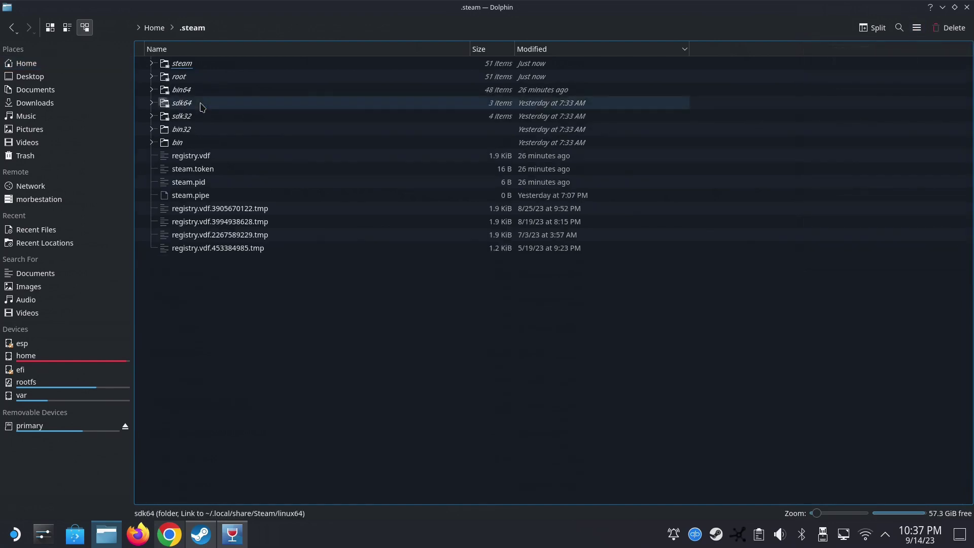
double_click(193, 64)
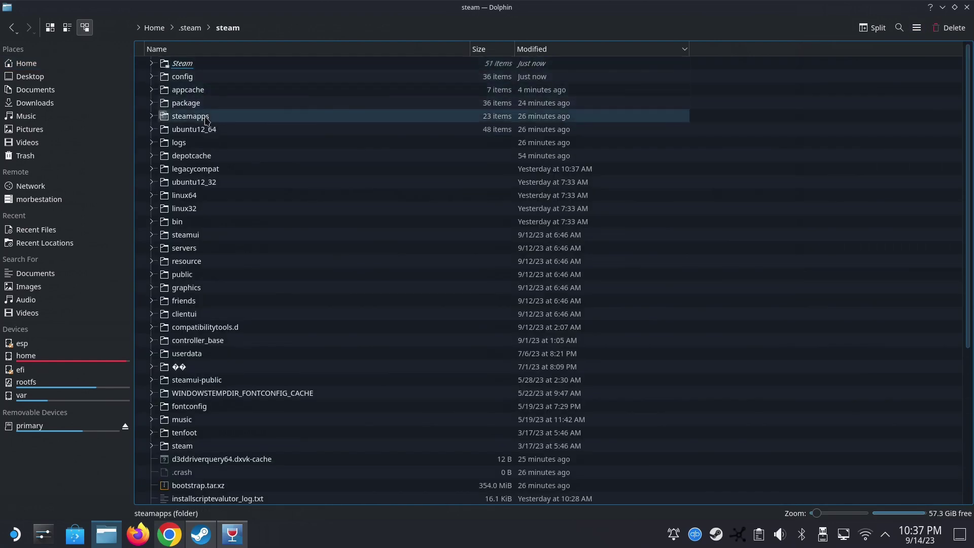
double_click(193, 116)
left_click(207, 90)
double_click(206, 90)
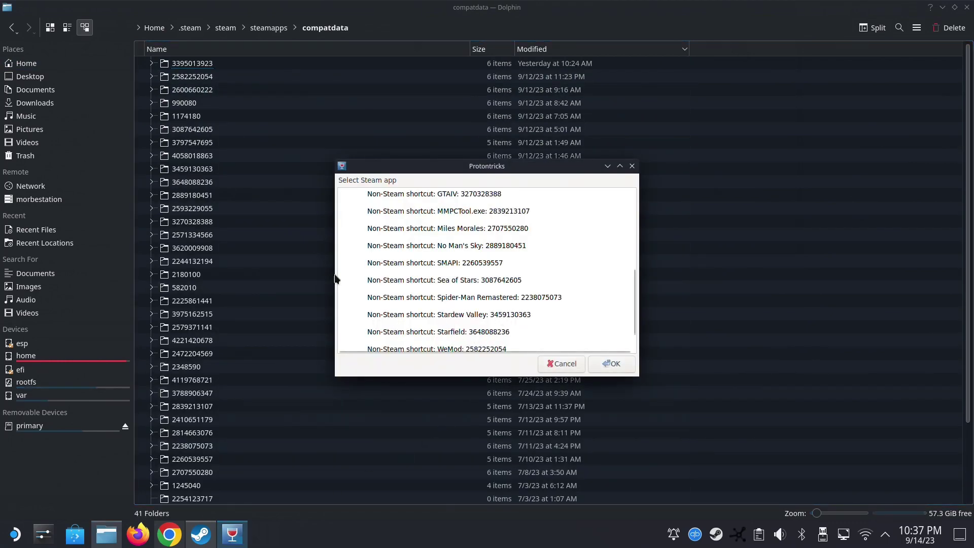
left_click(188, 76)
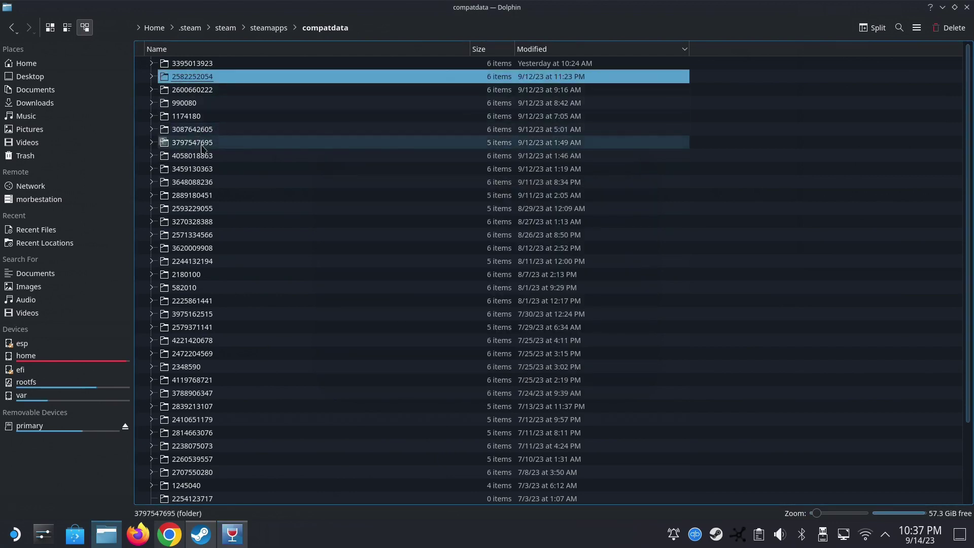
double_click(198, 184)
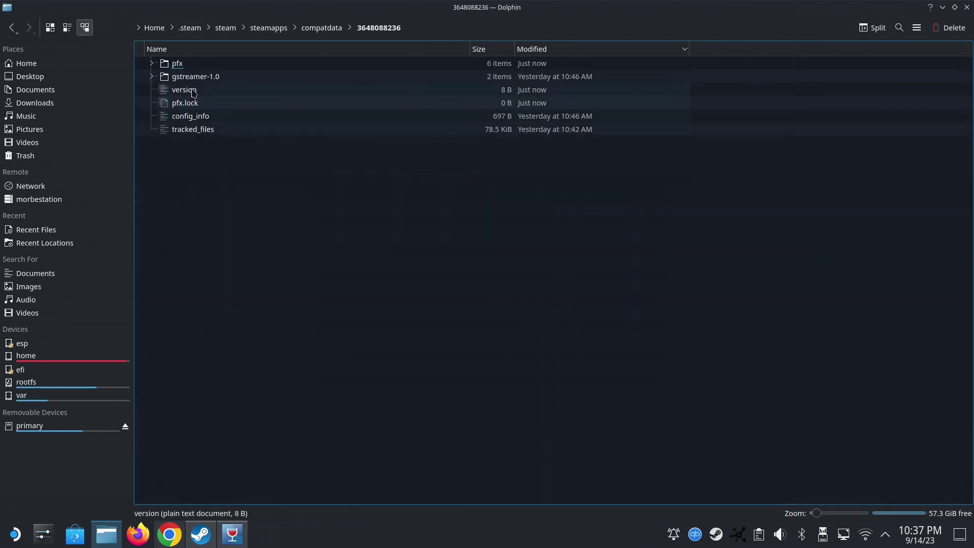
double_click(191, 65)
double_click(192, 76)
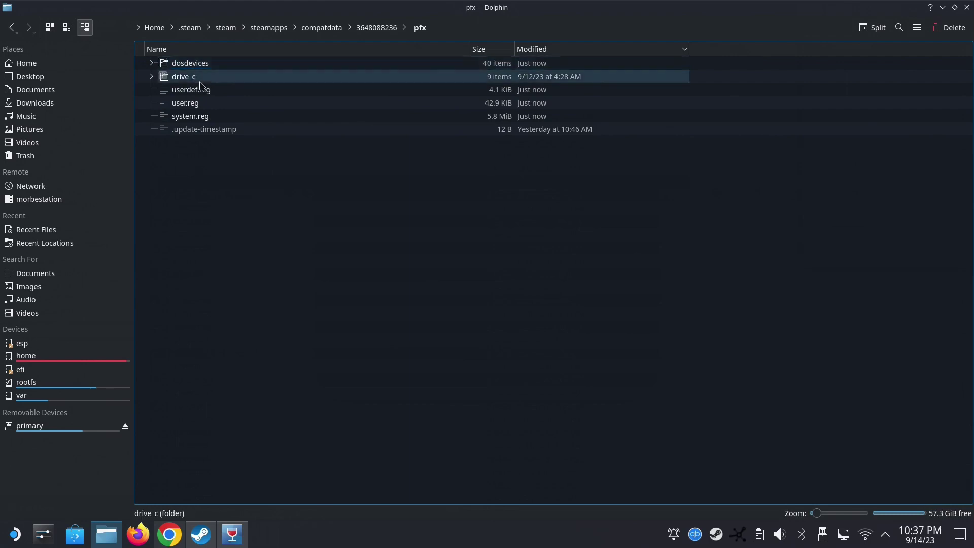
double_click(211, 76)
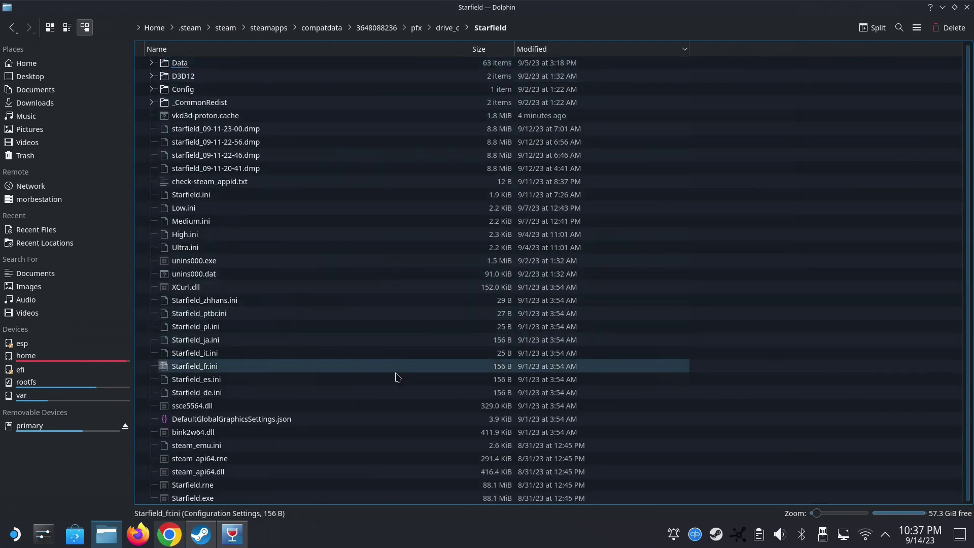
Open Downloads in a new tab and select Starfield.Update.v1.7.29.0.rar
left_click(121, 541)
left_click(120, 541)
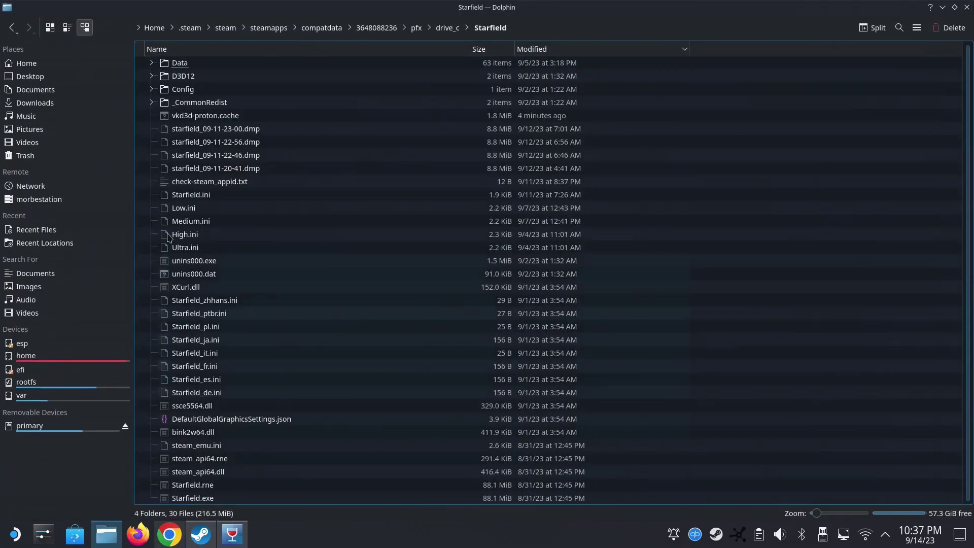
right_click(28, 104)
left_click(49, 115)
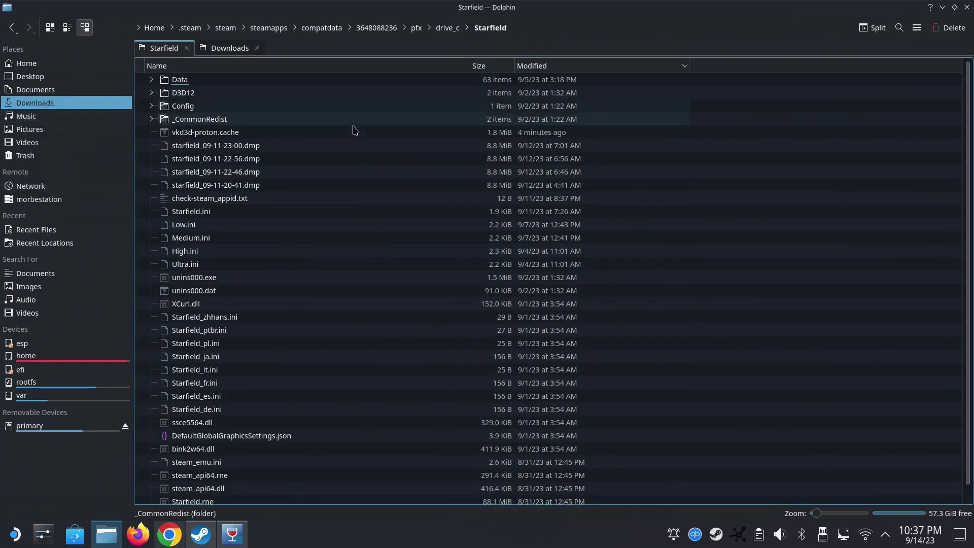
left_click(229, 50)
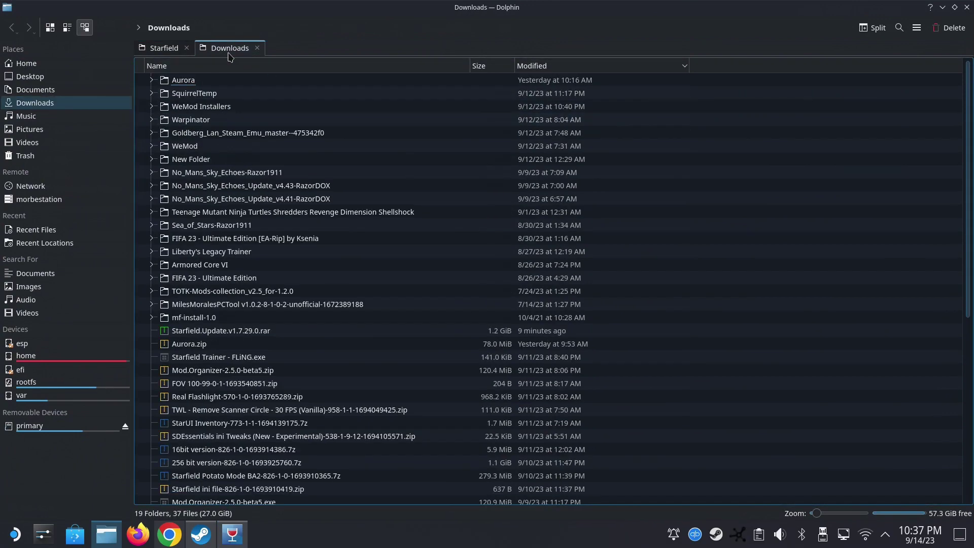
left_click(230, 331)
Open the update rar in Ark, expand Update, and read __HOW TO INSTALL UPDATE.txt
double_click(231, 333)
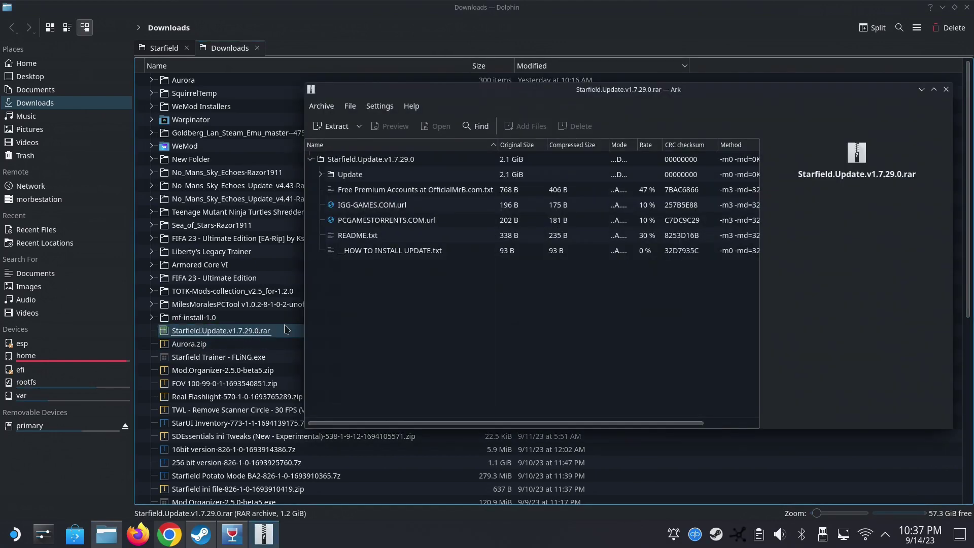
left_click(364, 177)
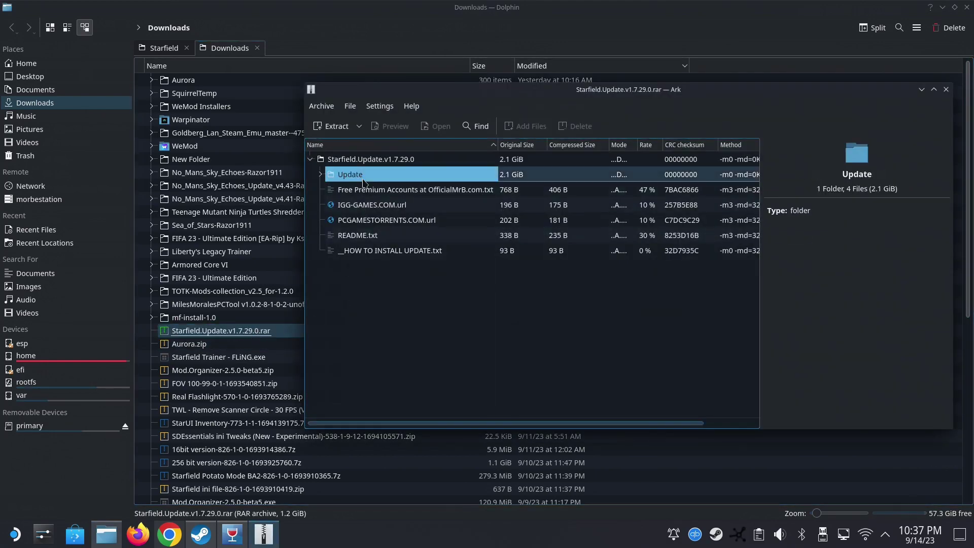
double_click(363, 177)
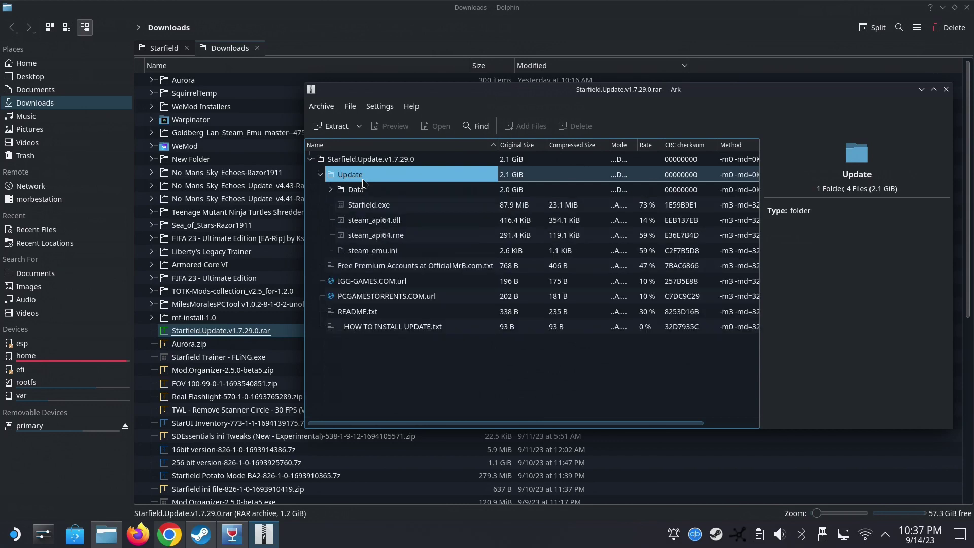
double_click(366, 325)
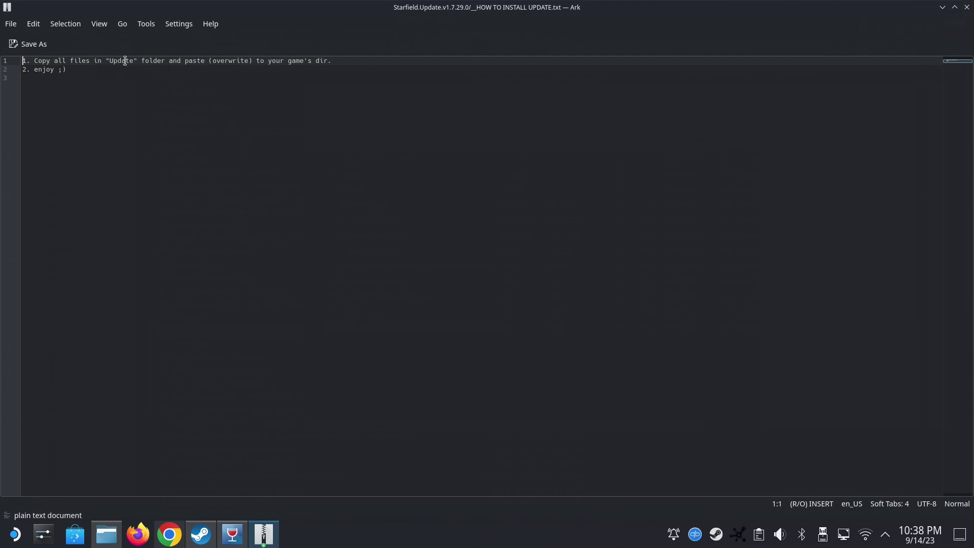
Close the install instructions text viewer
triple_click(125, 61)
left_click(192, 75)
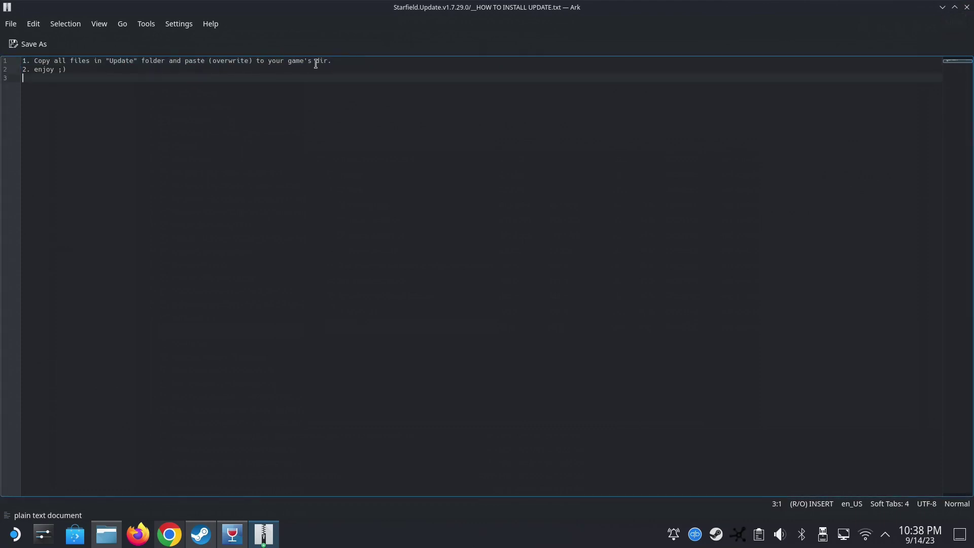
left_click(966, 9)
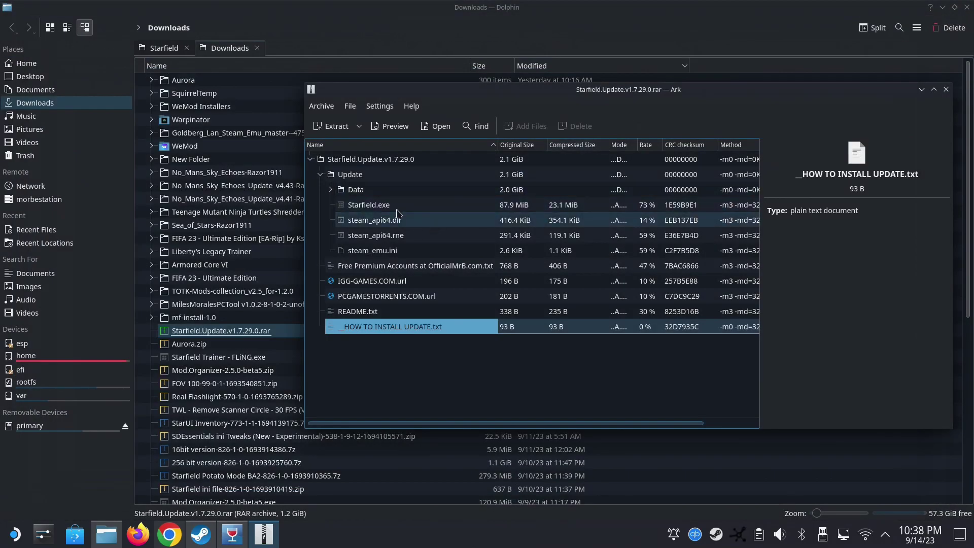
Select the five Update items, Data through steam_emu.ini, in Ark
left_click(350, 174)
left_click(351, 190)
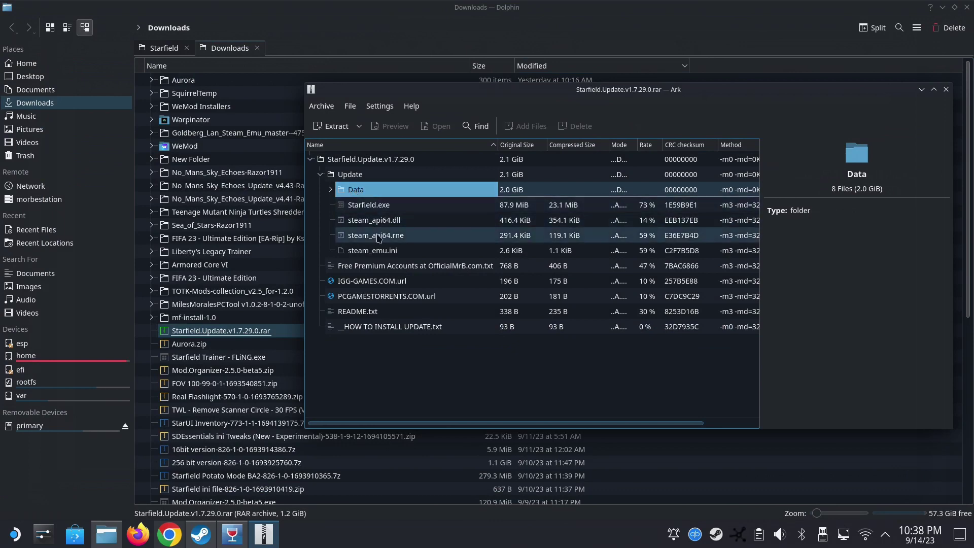
left_click(378, 251, "shift")
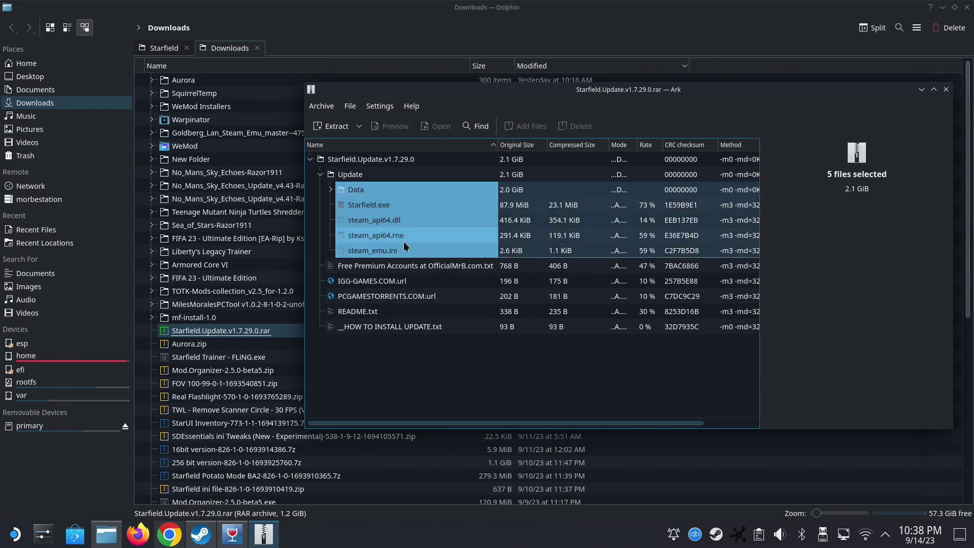
Show Dolphin's Starfield tab with the Ark window placed over it
left_click(165, 51)
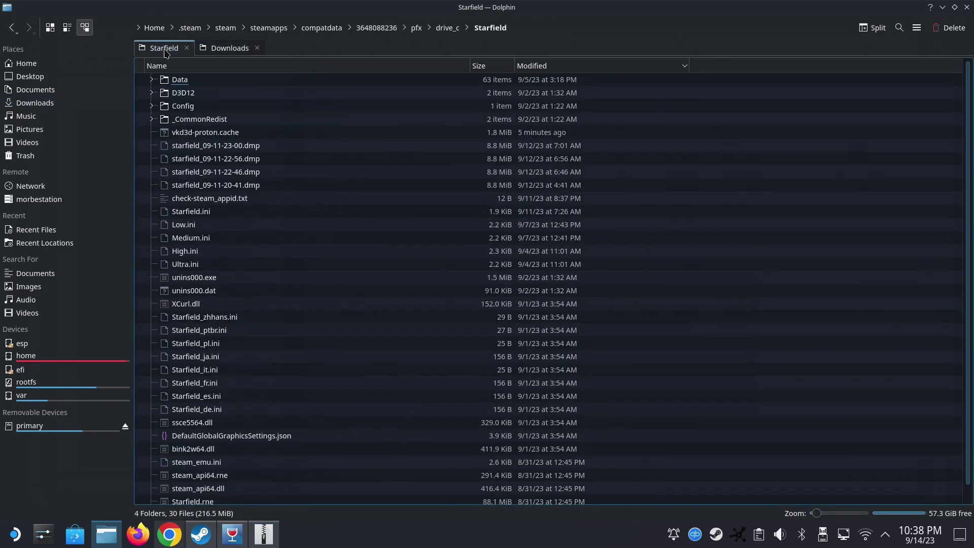
left_click(264, 536)
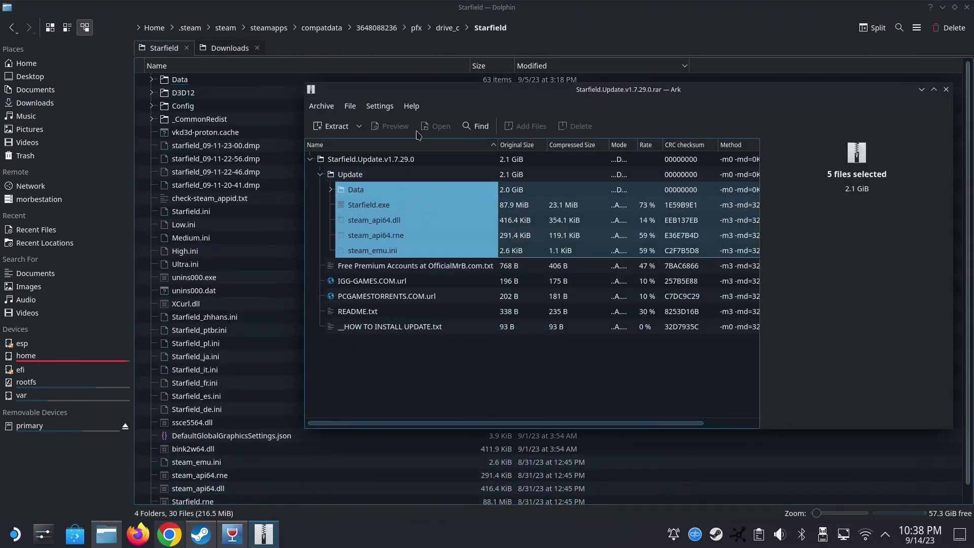
left_click_drag(440, 99, 548, 80)
Drag the five Update items into the Starfield folder, overwriting all with Apply to All, then close Ark
left_click_drag(480, 173, 304, 282)
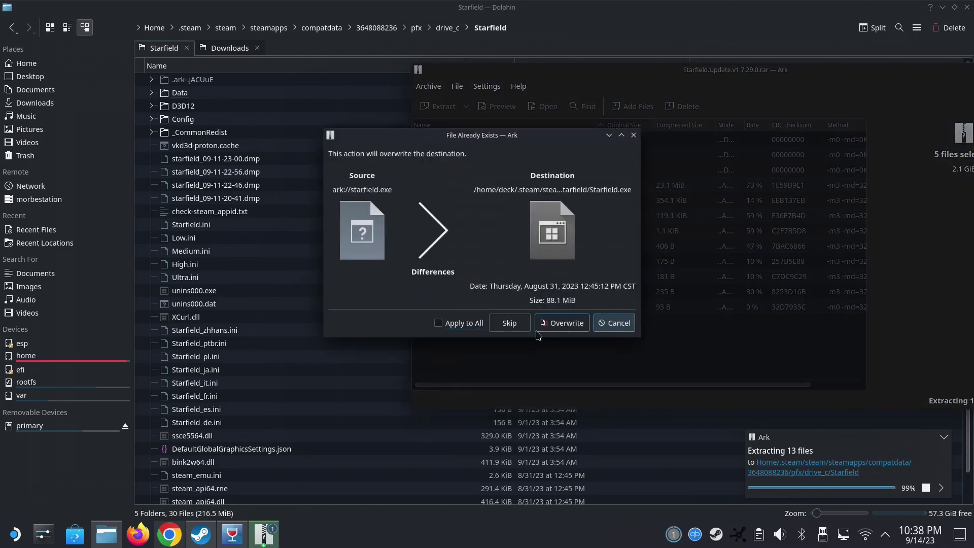
left_click(463, 323)
left_click(560, 324)
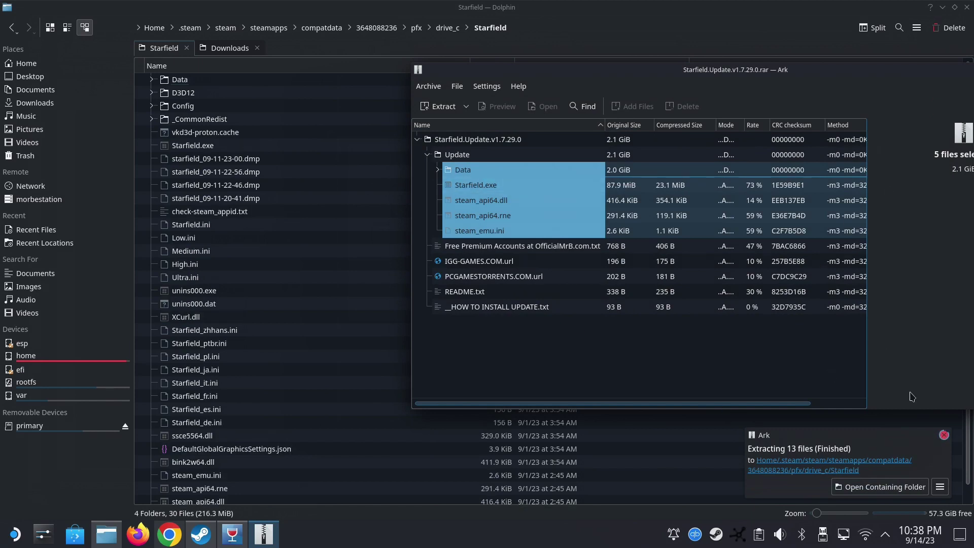
left_click_drag(917, 75, 744, 97)
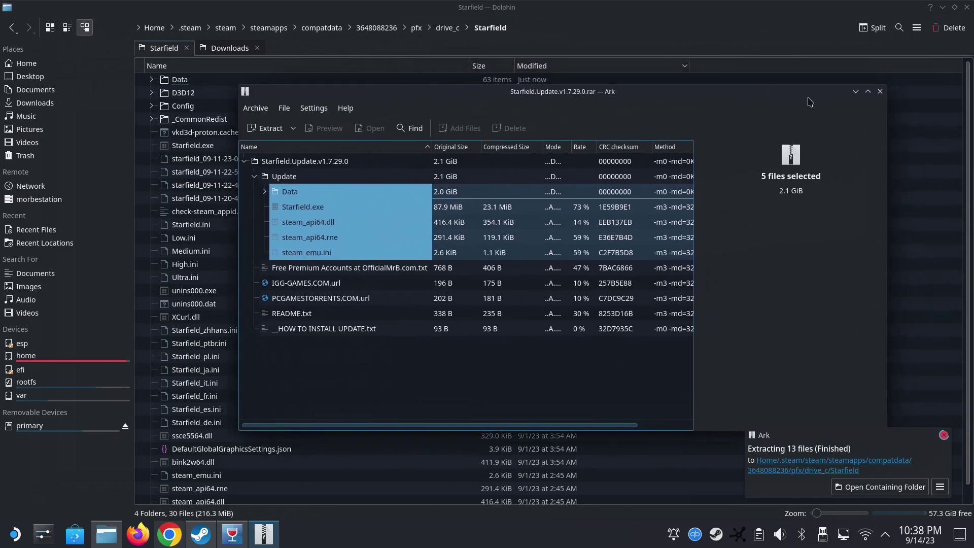
left_click(880, 92)
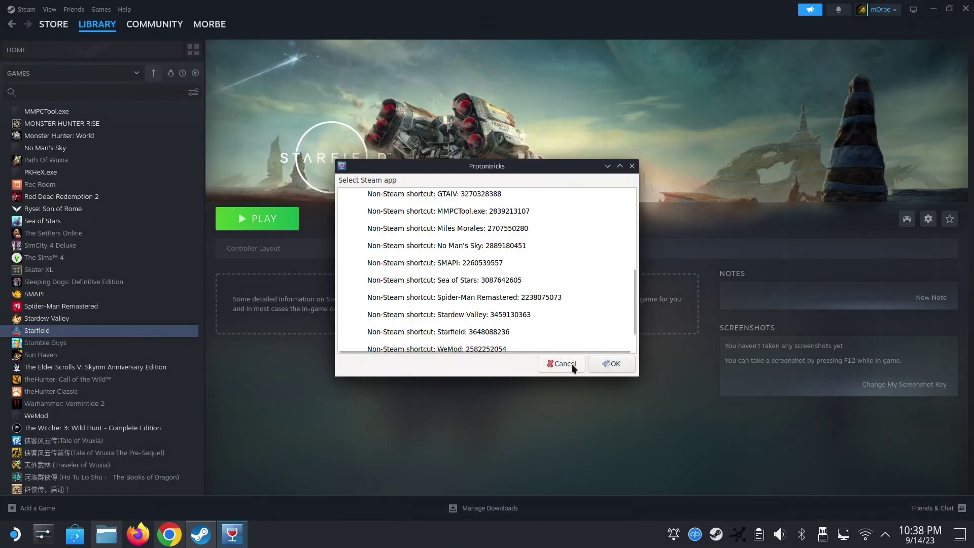
Cancel the Protontricks Select Steam app dialog so the updated Starfield launches
left_click(572, 364)
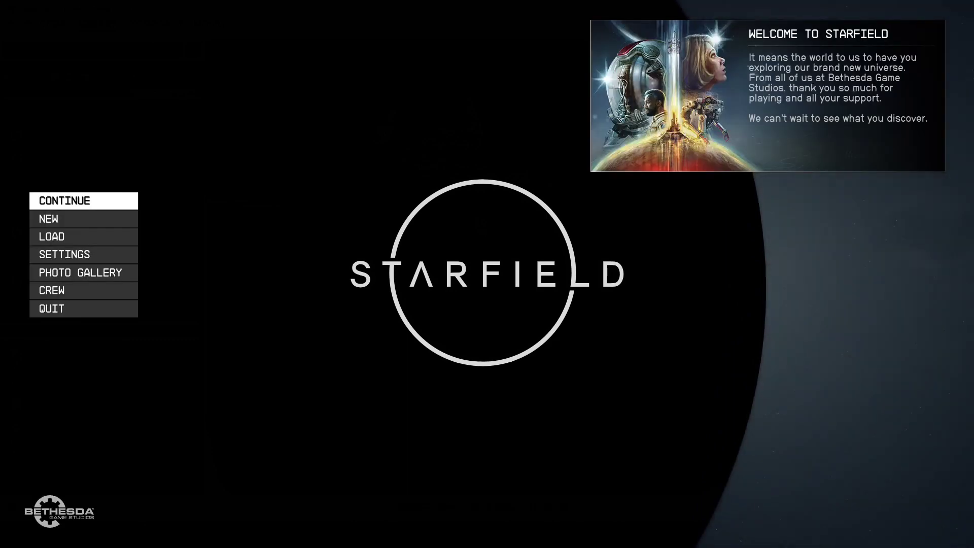
Get past the title prompt and continue from the latest Jemison save
key("Down")
key("Down")
key("Down")
key("Return")
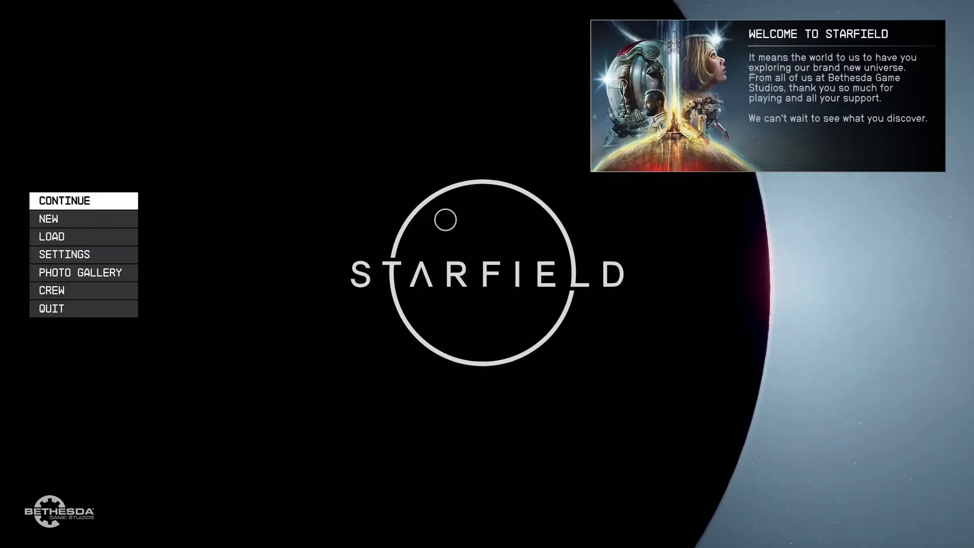
key("Return")
key("Return")
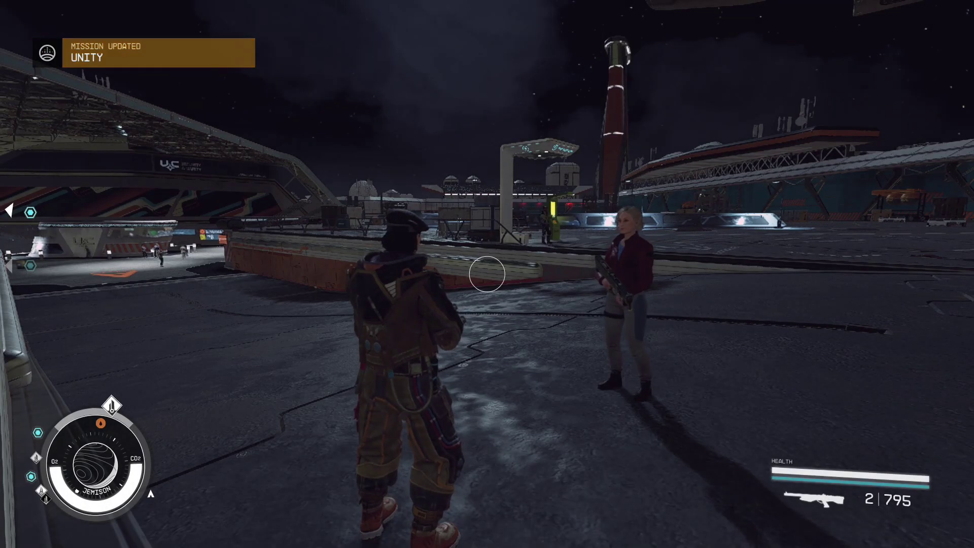
Walk and run the character across the Jemison spaceport pad toward the hangar and companion
key("w")
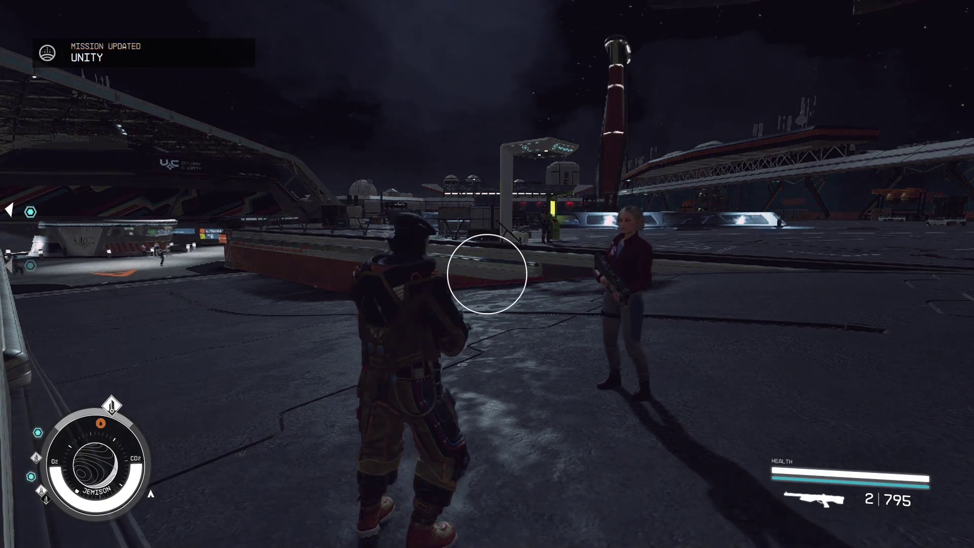
key("w")
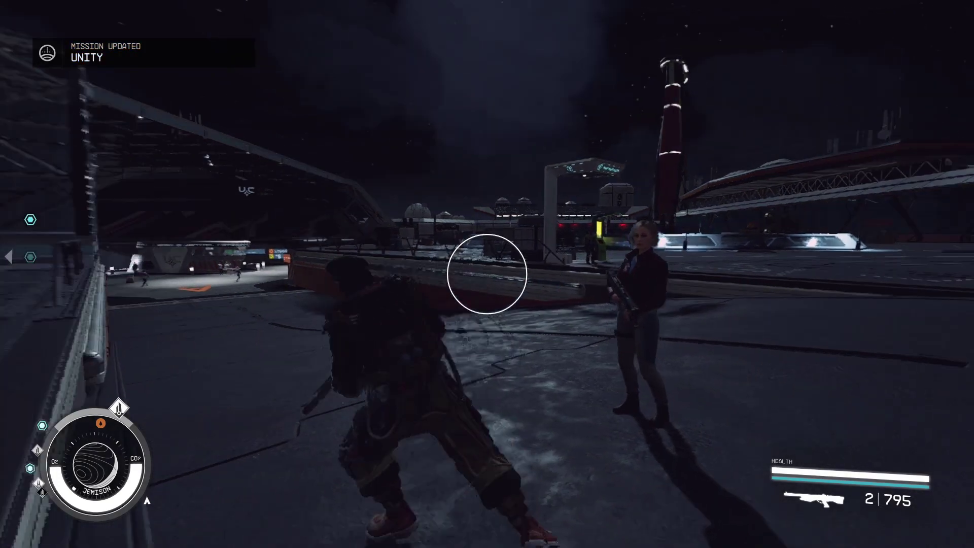
key("w")
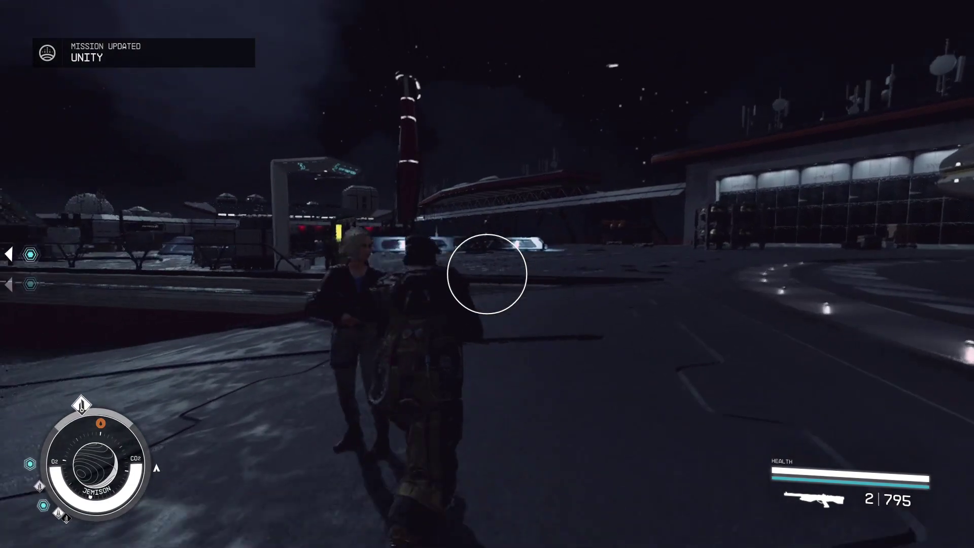